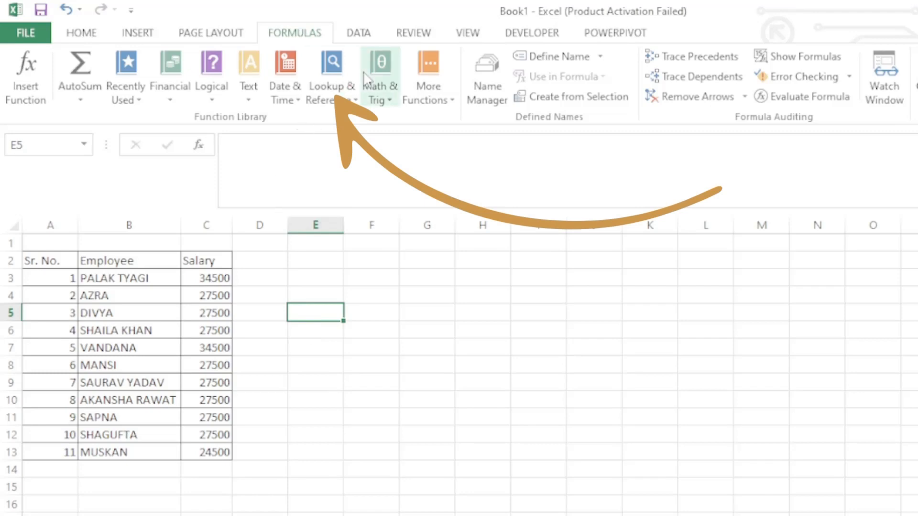
Step: Start a LOOKUP formula in cell E5 with D5 as the lookup value
click(355, 92)
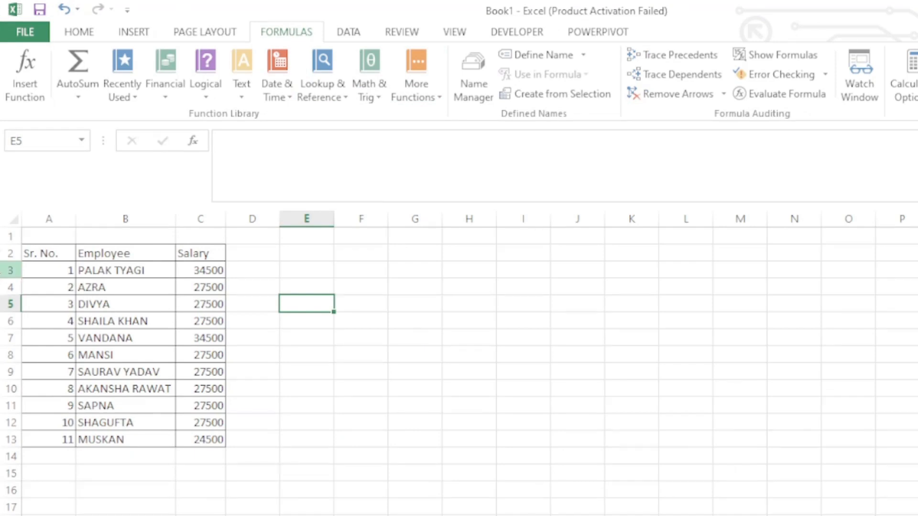
text(=)
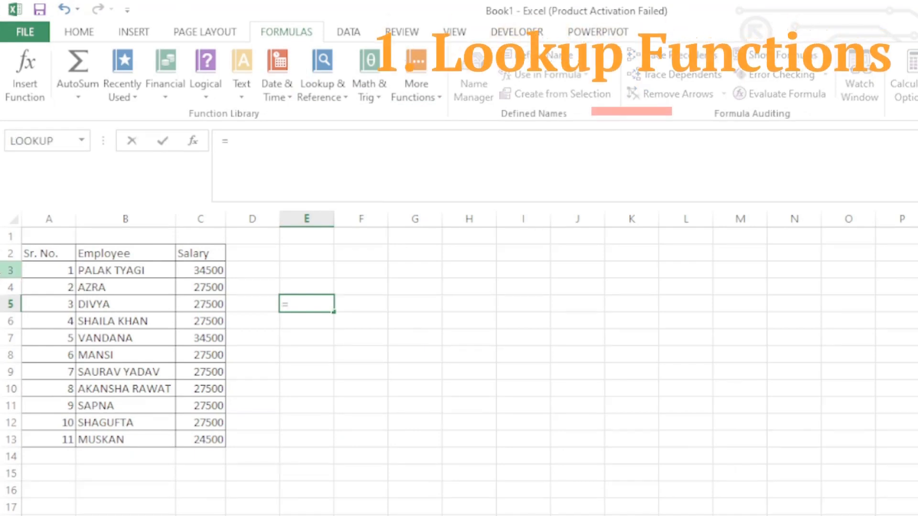
key(BackSpace)
text(=)
key(BackSpace)
text(+lo)
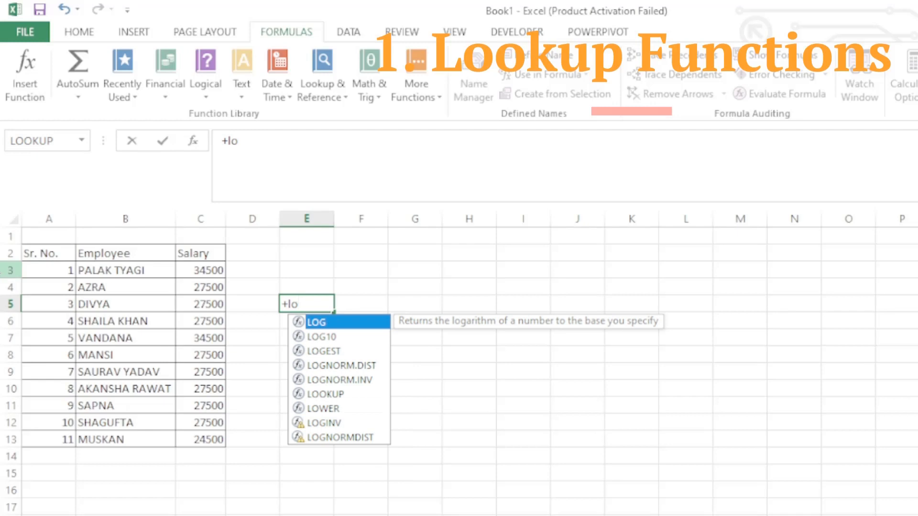
text(o)
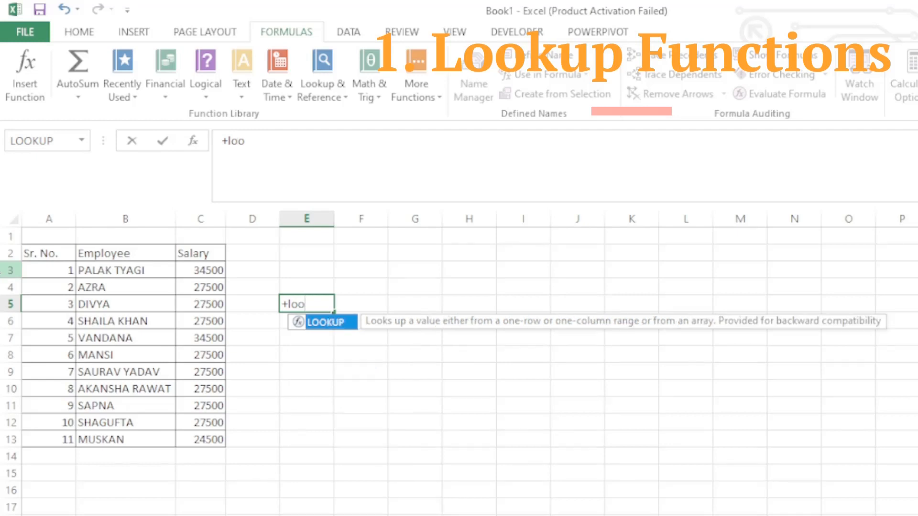
key(Tab)
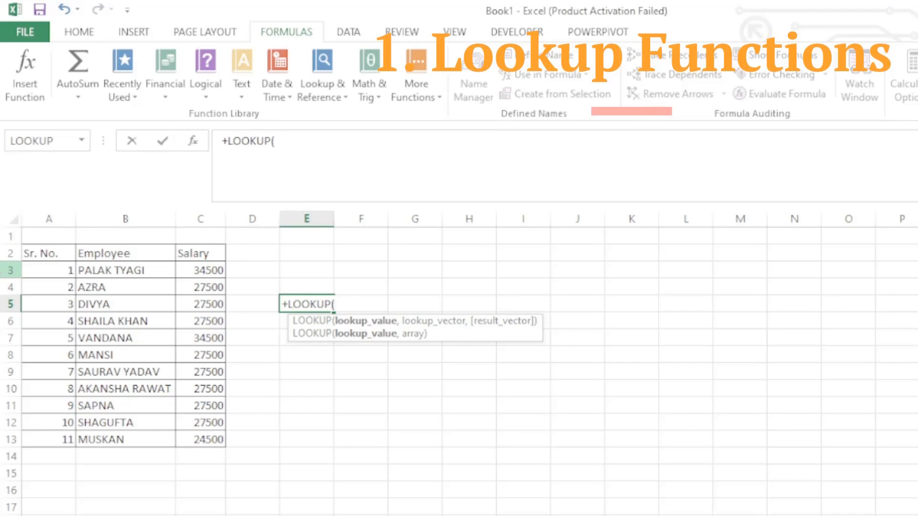
key(Left)
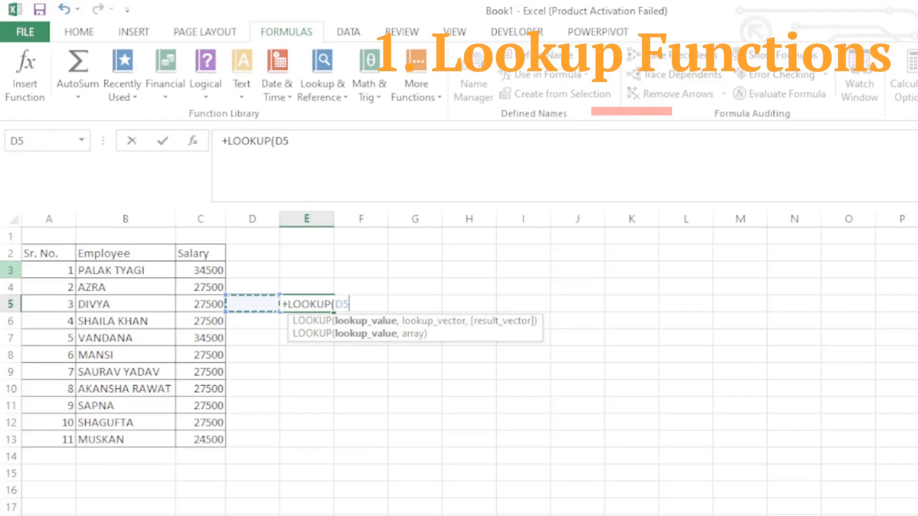
text(,)
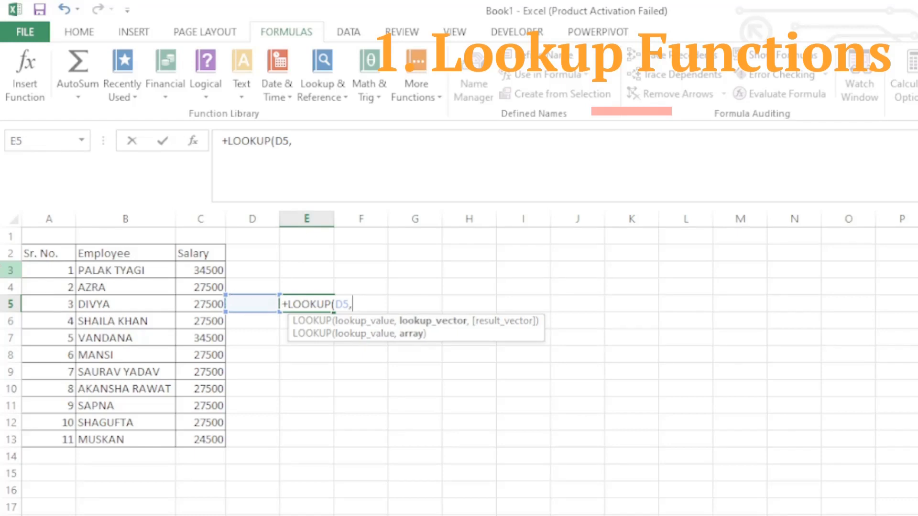
Step: Set the employee names B3:B13 as the lookup range and enter the LOOKUP formula in E5
key(Left)
key(Left)
key(Left)
key(Up)
key(Up)
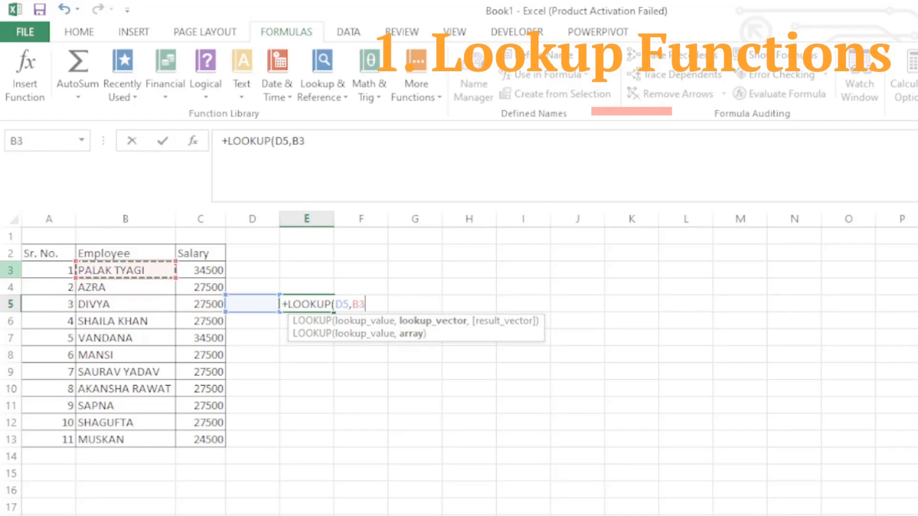
key(shift+Down)
key(shift+Down)
key(shift+Down)
key(shift+Down)
key(shift+Down)
key(shift+Down)
key(shift+Down)
key(shift+Down)
key(shift+Down)
key(shift+Down)
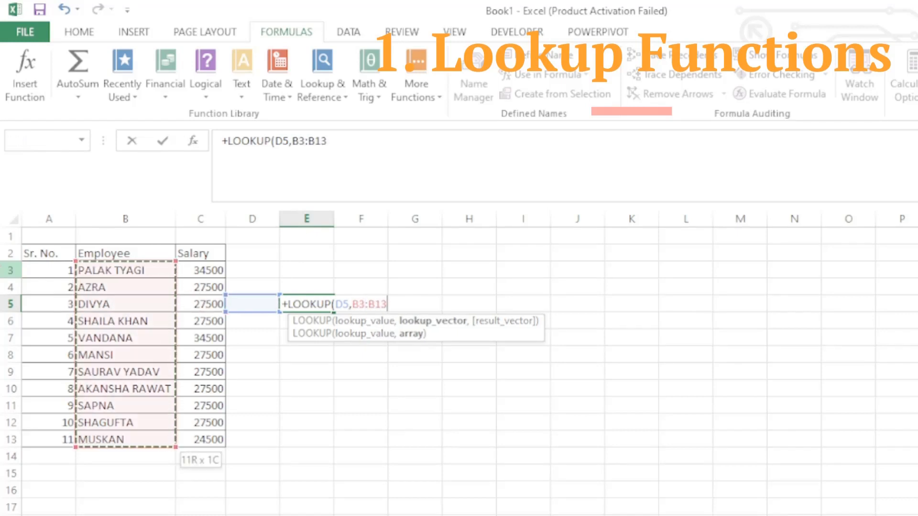
key(Return)
key(Up)
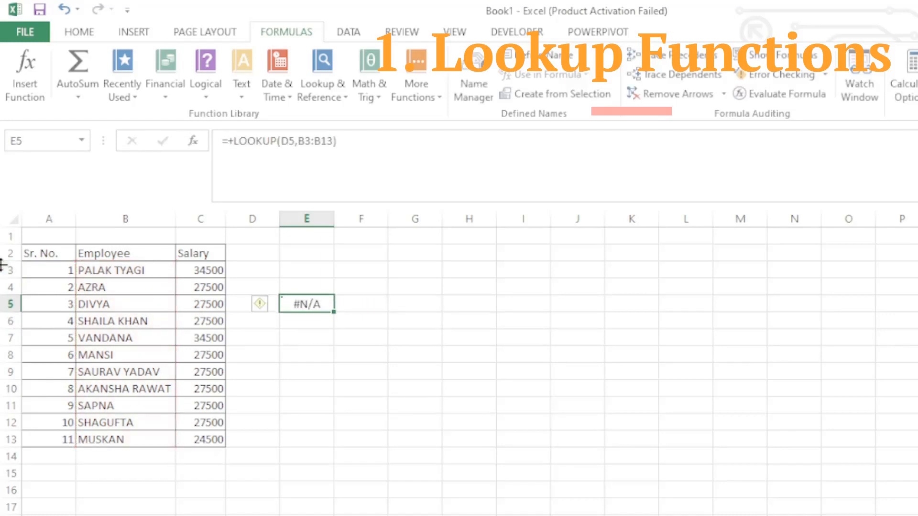
Step: Enter the first name of the employee in row 5 in cell D5 as the value to look up
key(Left)
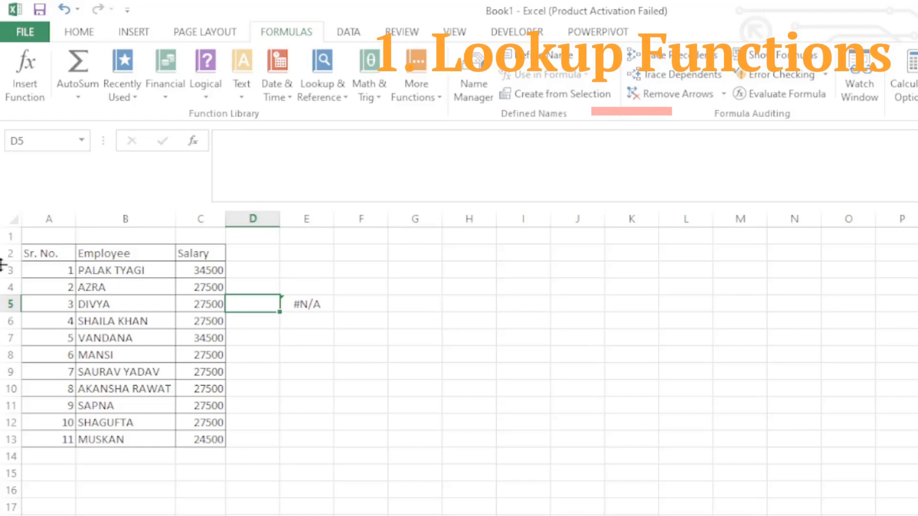
text(divy)
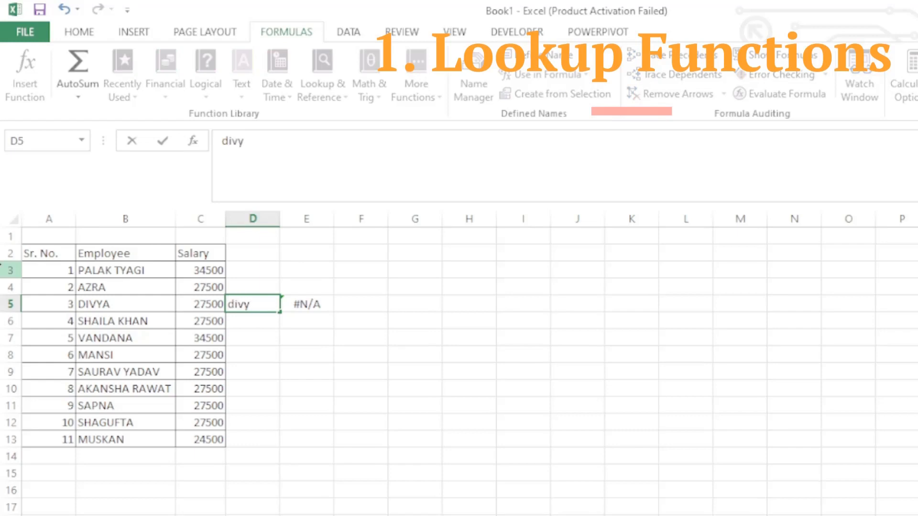
text(a)
key(Tab)
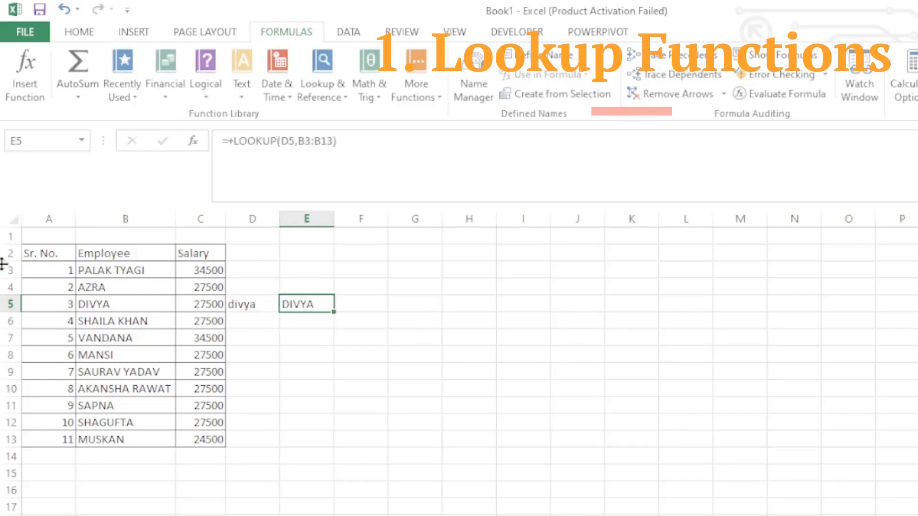
Step: Replace the formula in E5 with a new LOOKUP formula that uses D5 as the lookup value
key(BackSpace)
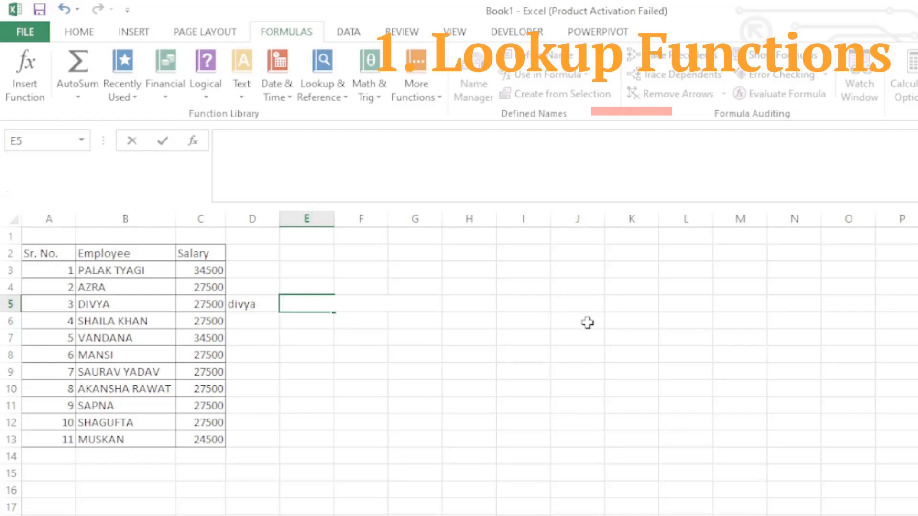
text(=)
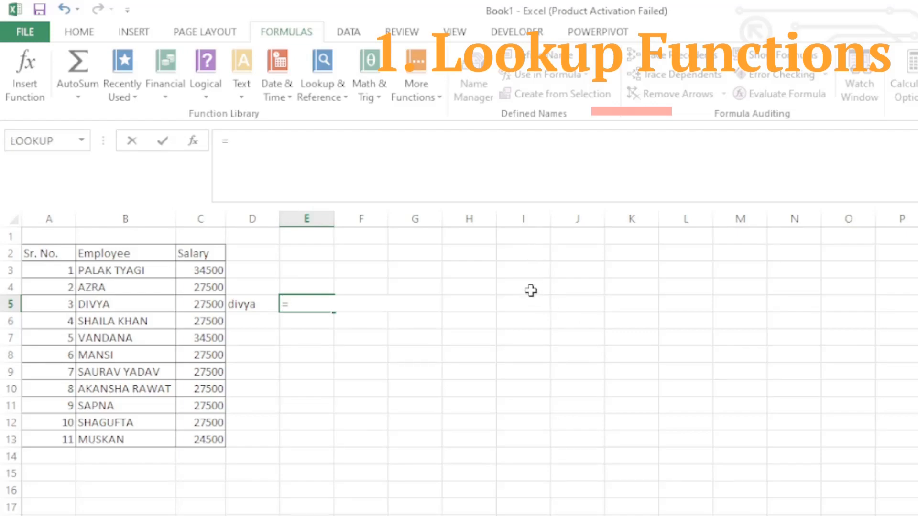
text(lo)
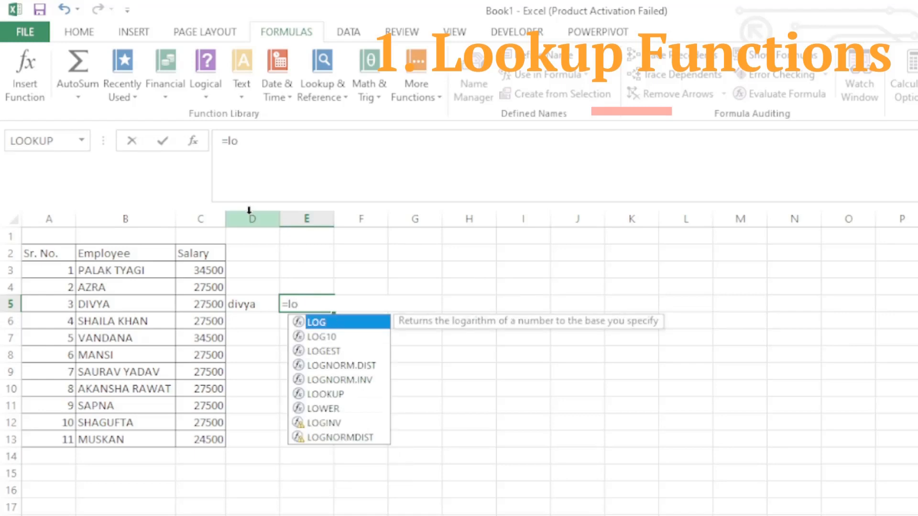
text(ok)
key(Tab)
key(Left)
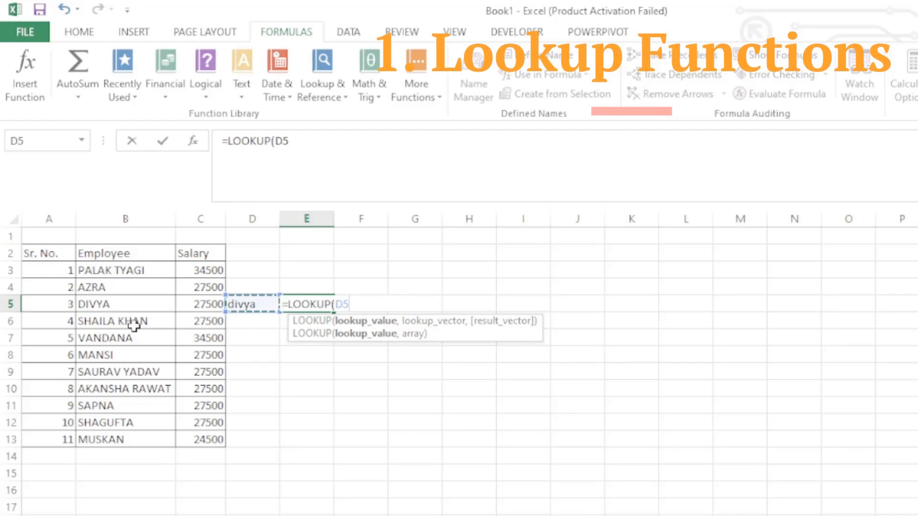
Step: Set the employee names B3:B13 as the LOOKUP formula's lookup vector
click(106, 268)
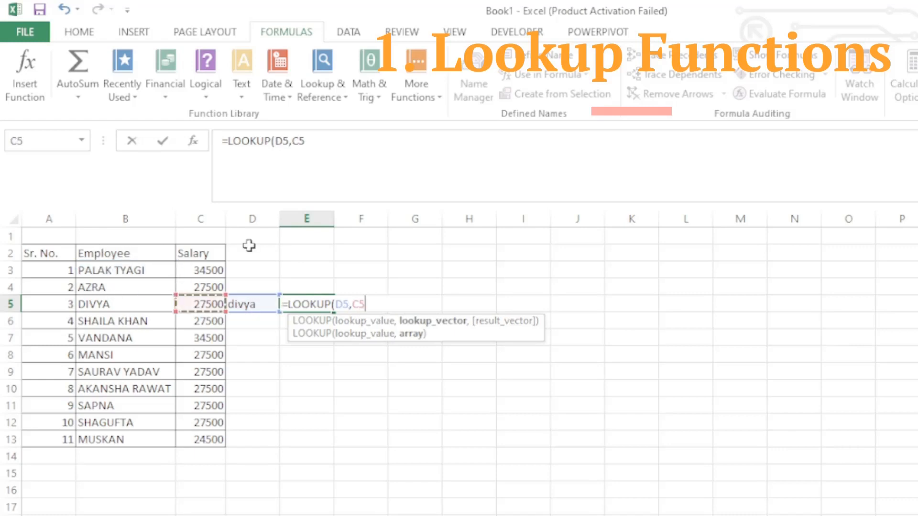
key(Up)
key(Left)
key(Up)
key(ctrl+shift+Down)
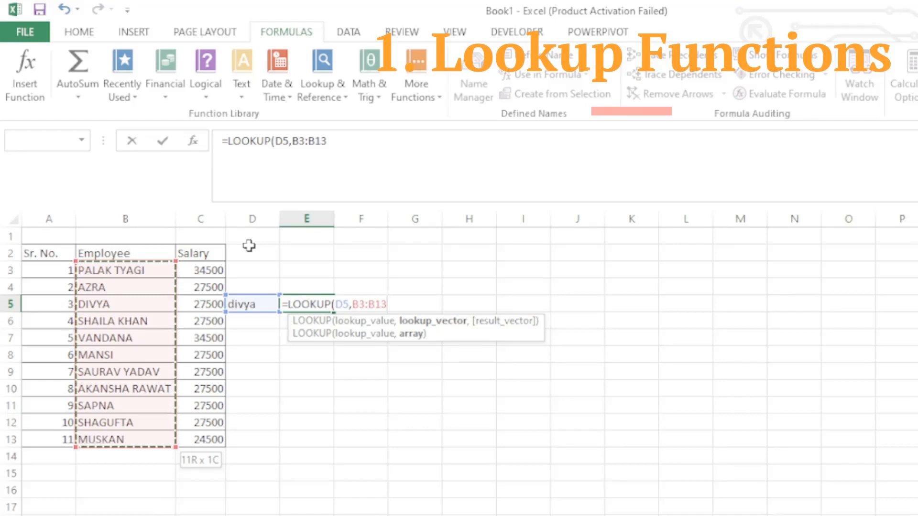
Step: Add the salaries C3:C13 as the result vector and enter the LOOKUP formula
text(,)
key(Left)
key(Left)
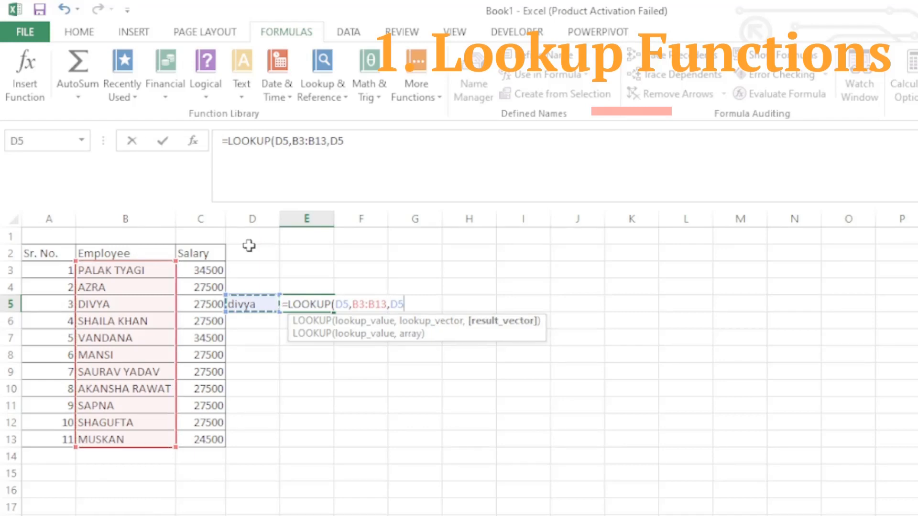
key(Up)
key(Up)
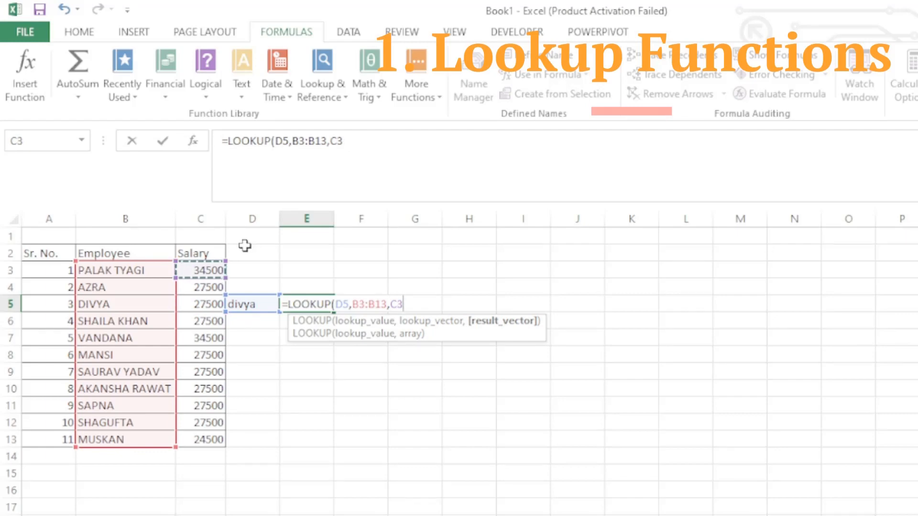
key(ctrl+shift+Down)
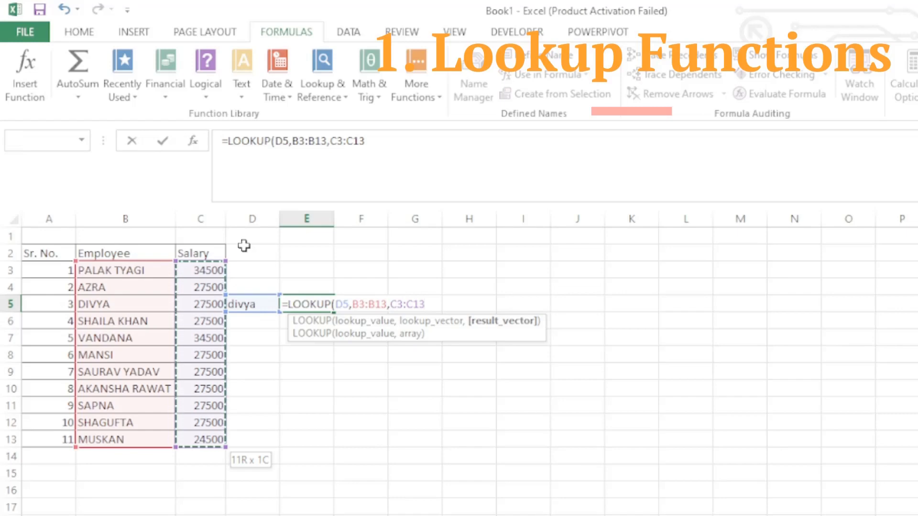
key(Return)
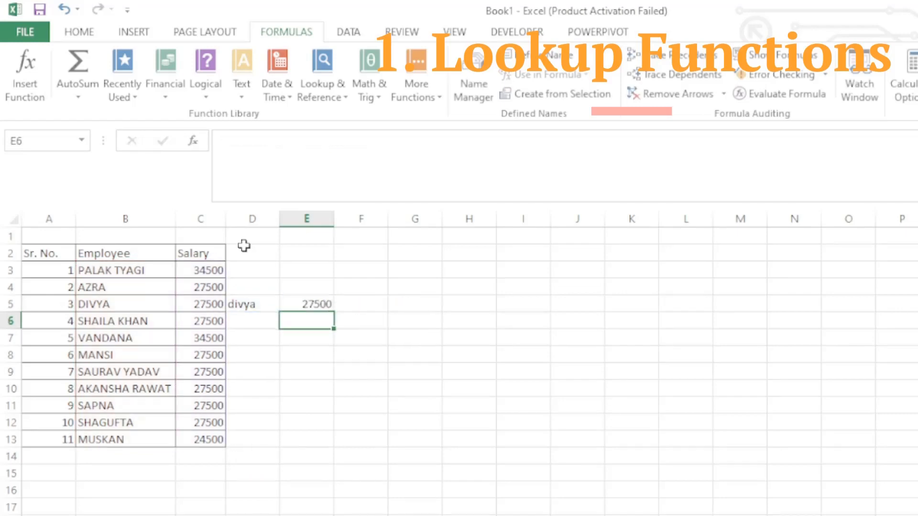
Step: Set the salary in cell C5 to 30000 and clear the formula in E5
key(Left)
key(Left)
key(Up)
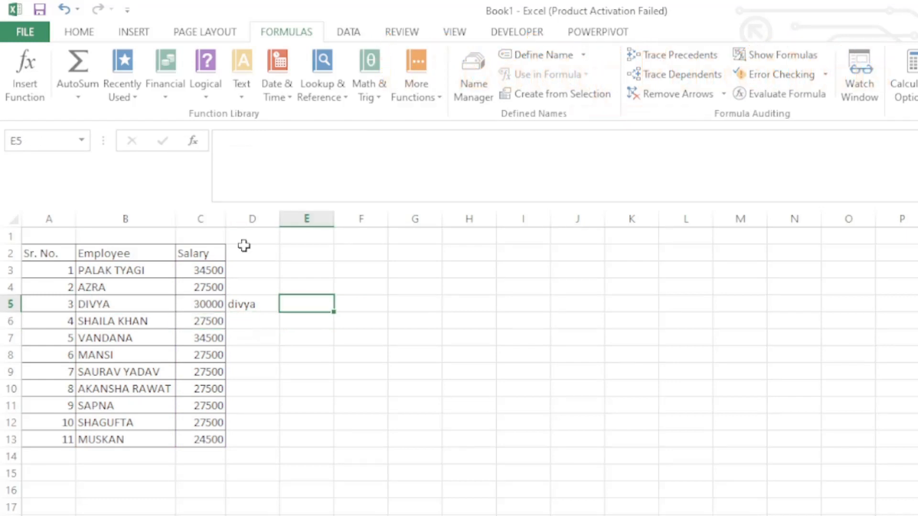
Step: Start a VLOOKUP formula in cell E5 with D5 as the lookup value
text(=vl)
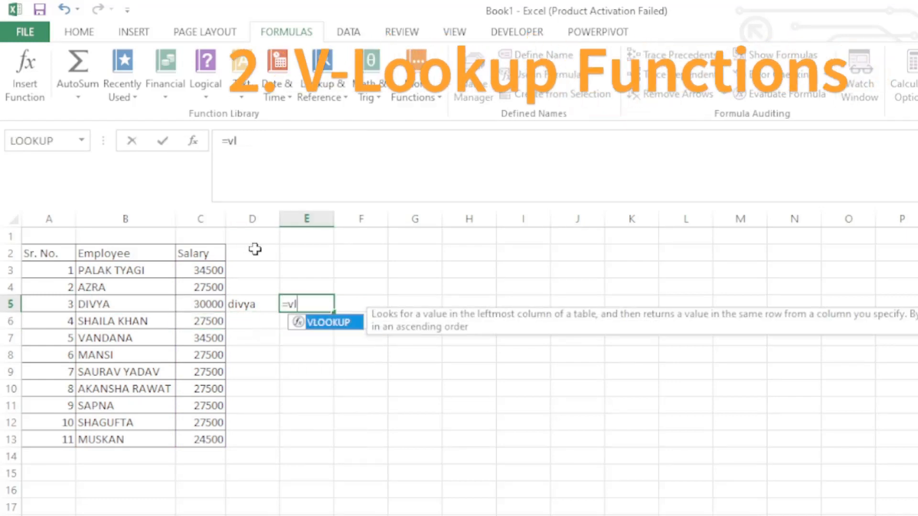
key(Tab)
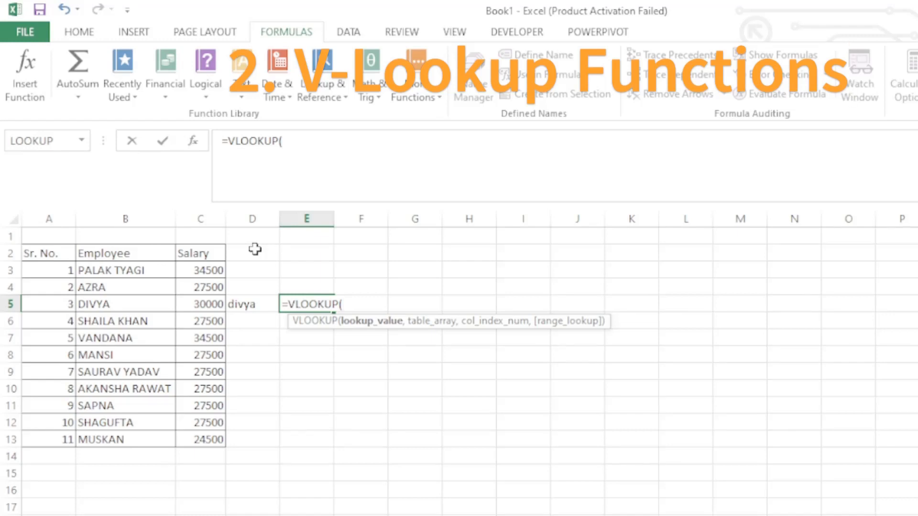
text(,)
key(BackSpace)
key(Left)
key(Left)
key(Right)
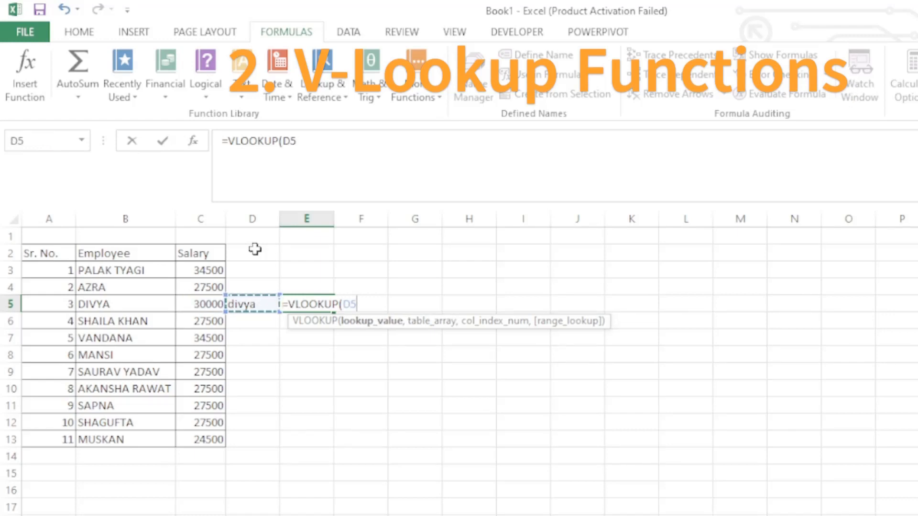
text(,)
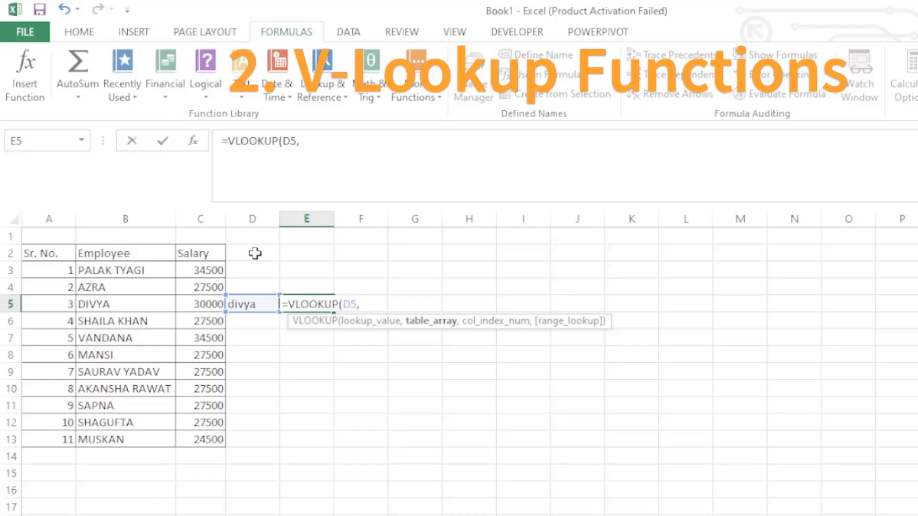
Step: Set the employee names and salaries B3:C13 as the VLOOKUP table array
key(Left)
key(Left)
key(Left)
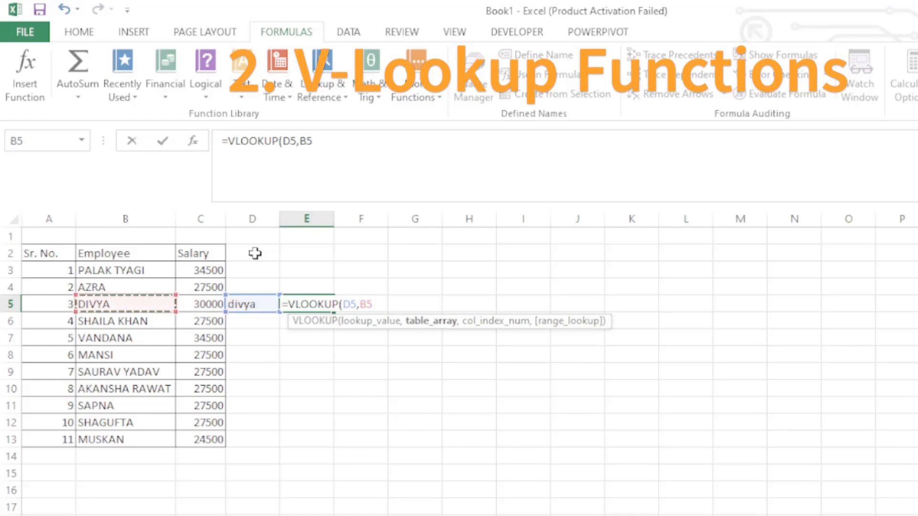
key(Up)
key(Up)
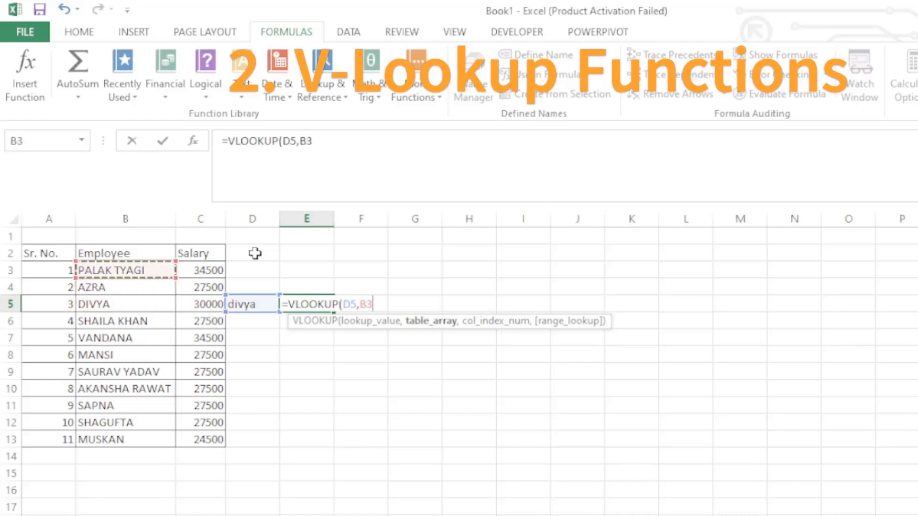
key(shift+Right)
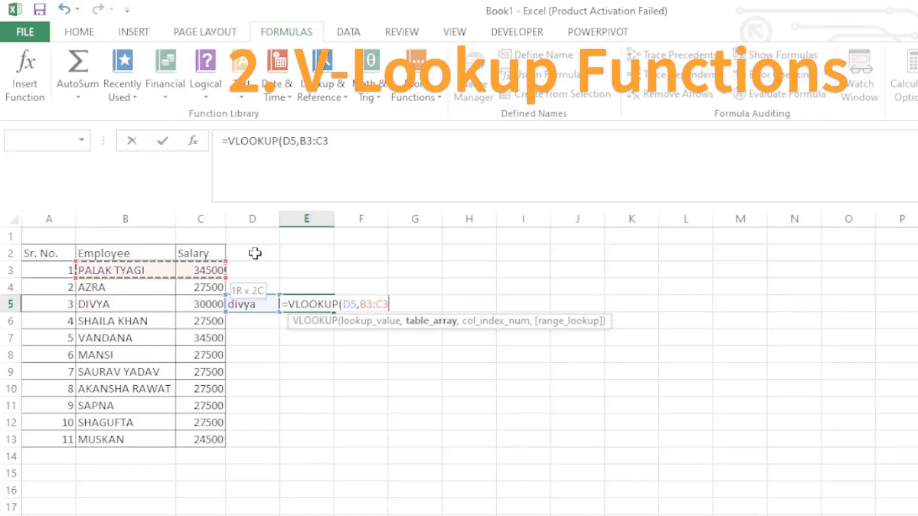
key(ctrl+shift+Down)
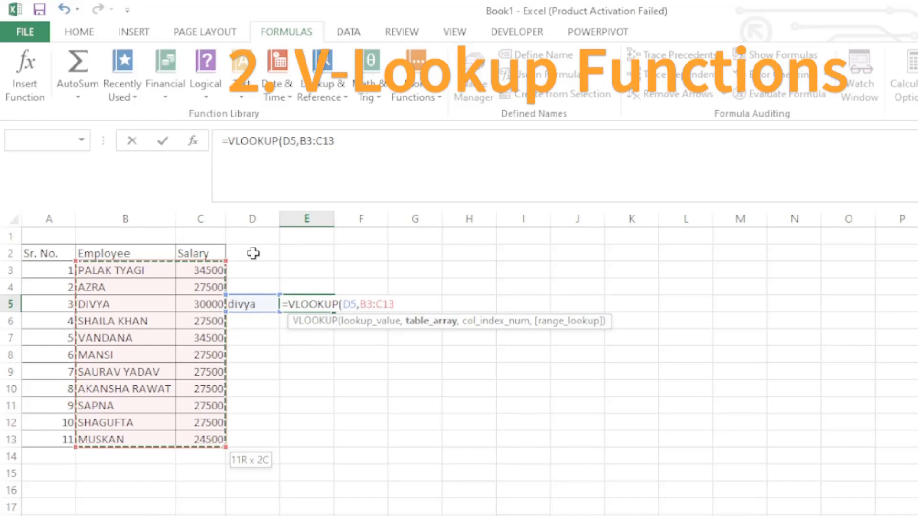
Step: Complete the VLOOKUP formula with column index 2 and an exact match (FALSE), and enter it
text(,2)
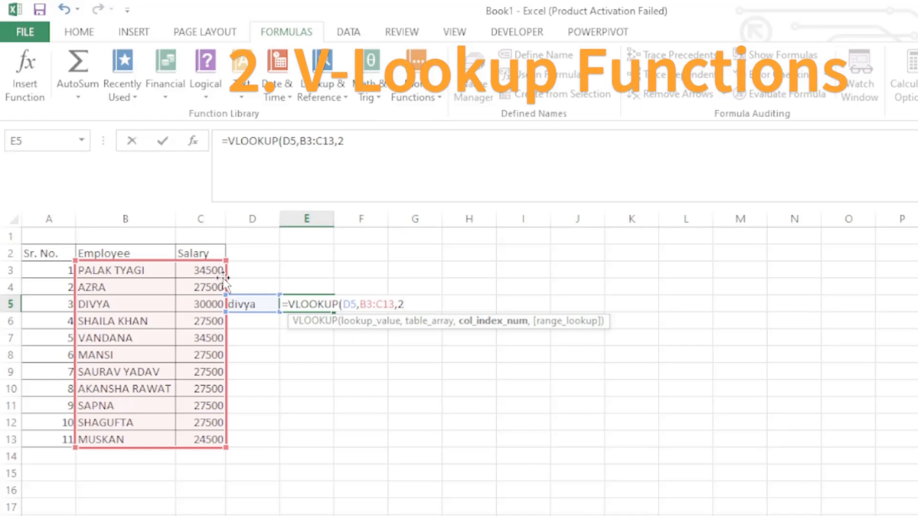
text(,)
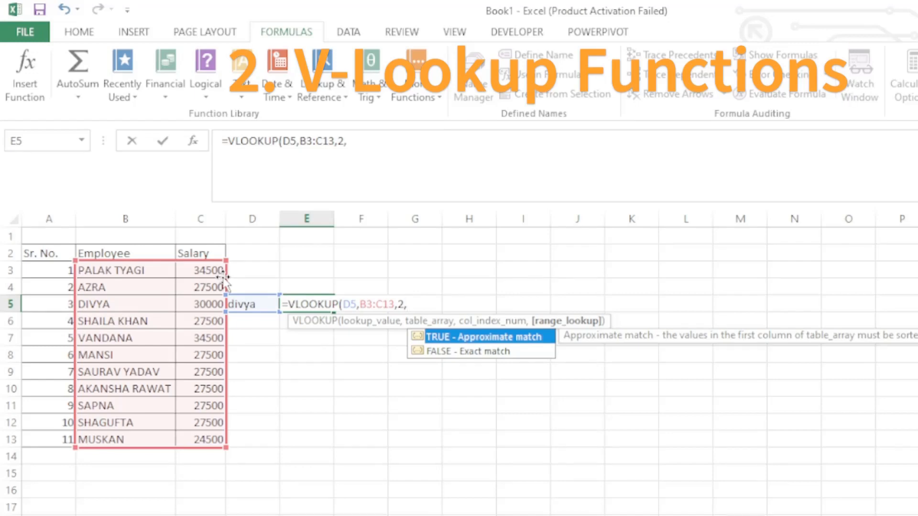
key(Down)
key(Tab)
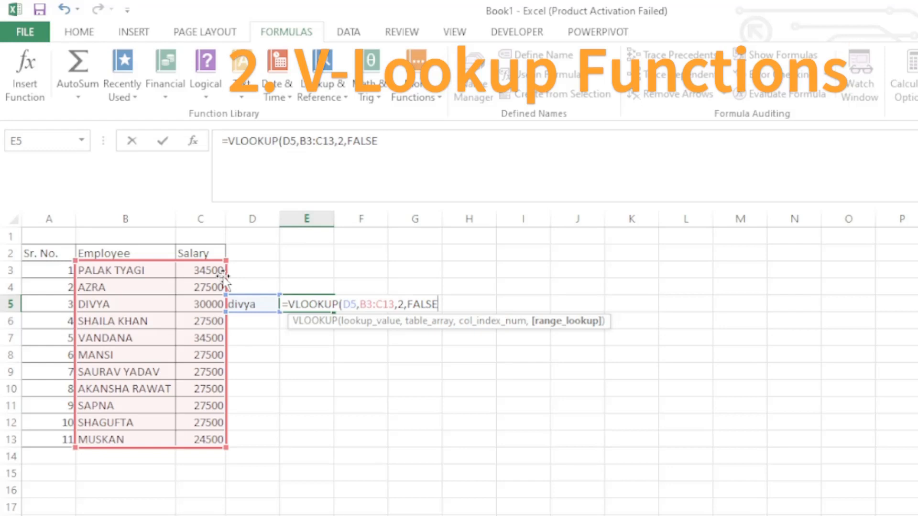
key(Return)
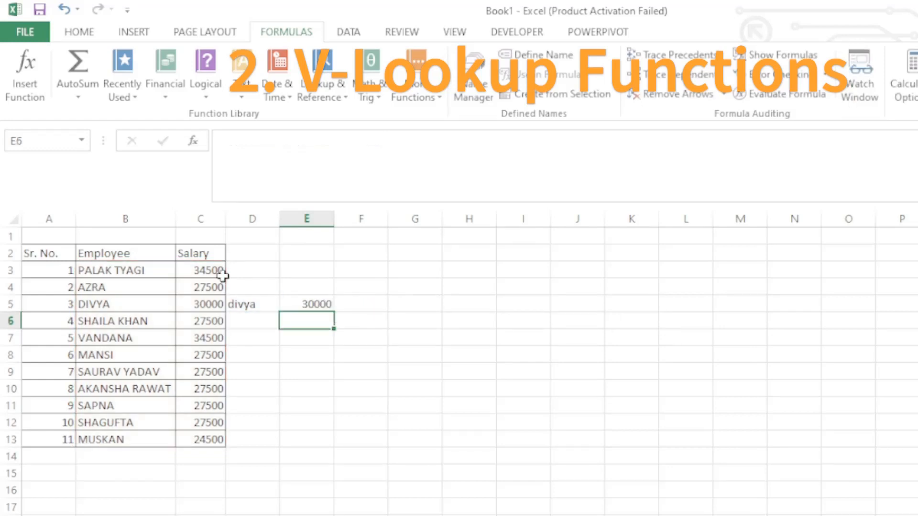
Step: Replace the lookup value in cell D5 with the employee name listed in B7
key(Up)
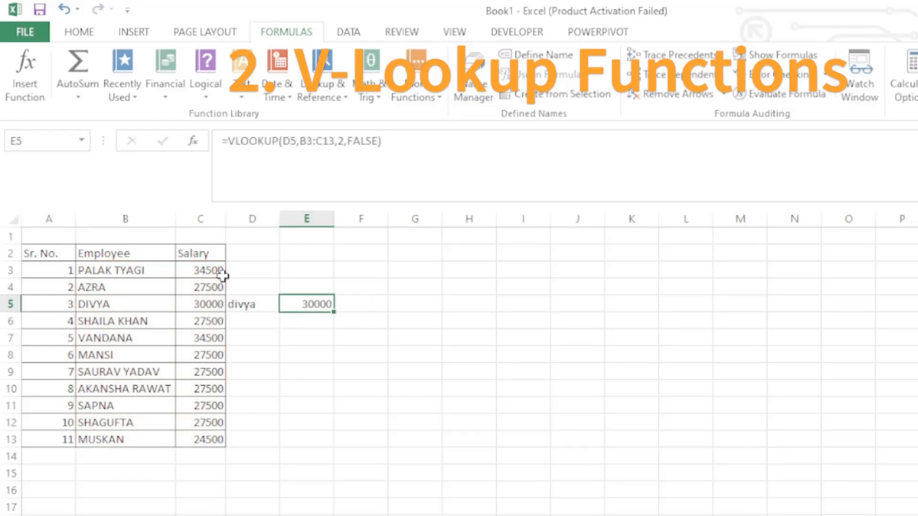
key(Left)
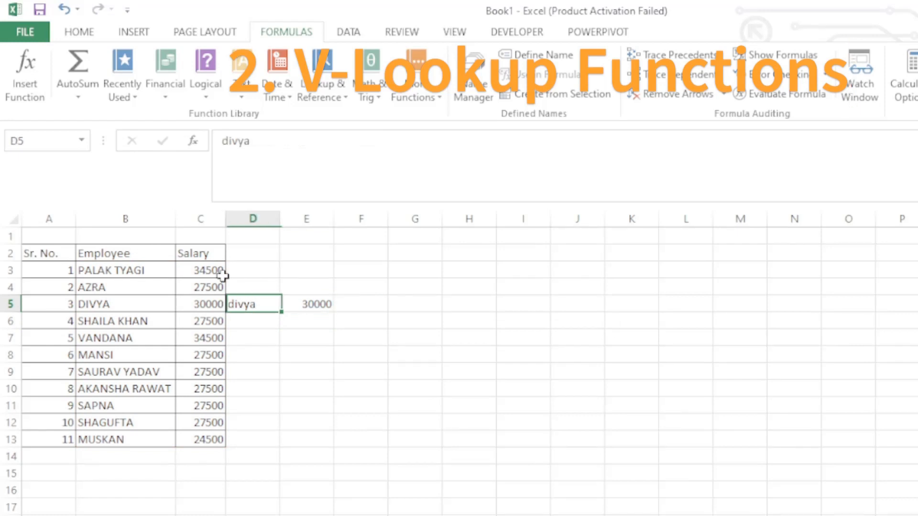
key(Down)
key(Up)
text(vandana)
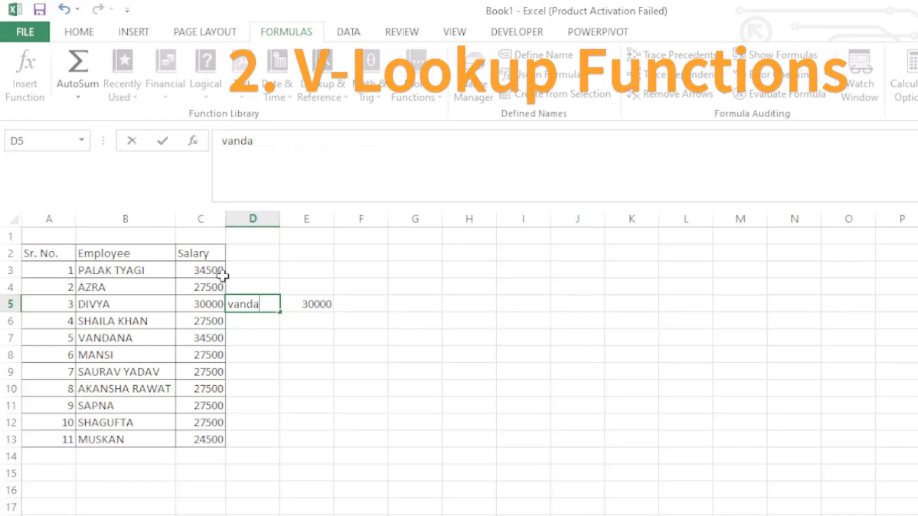
key(Return)
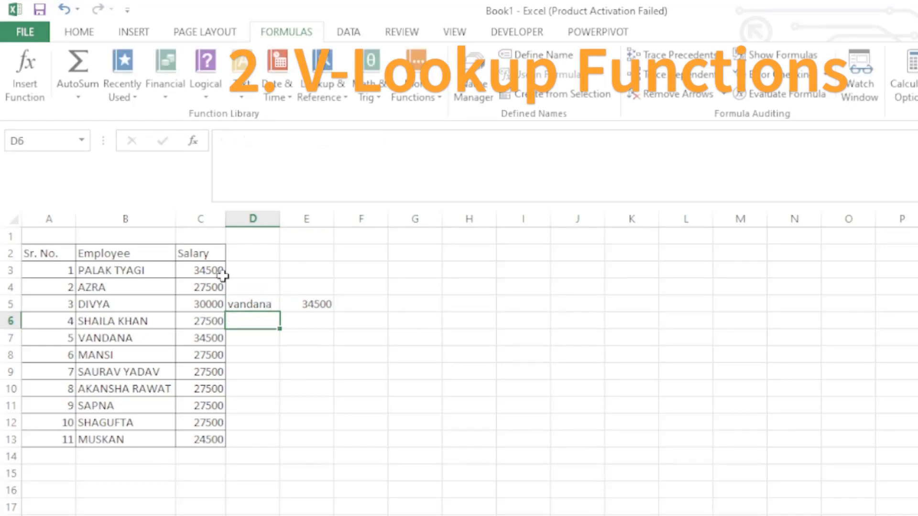
Step: Compare the salary in cell C7 with the VLOOKUP result in cell E5
key(Down)
key(Down)
key(Up)
key(Left)
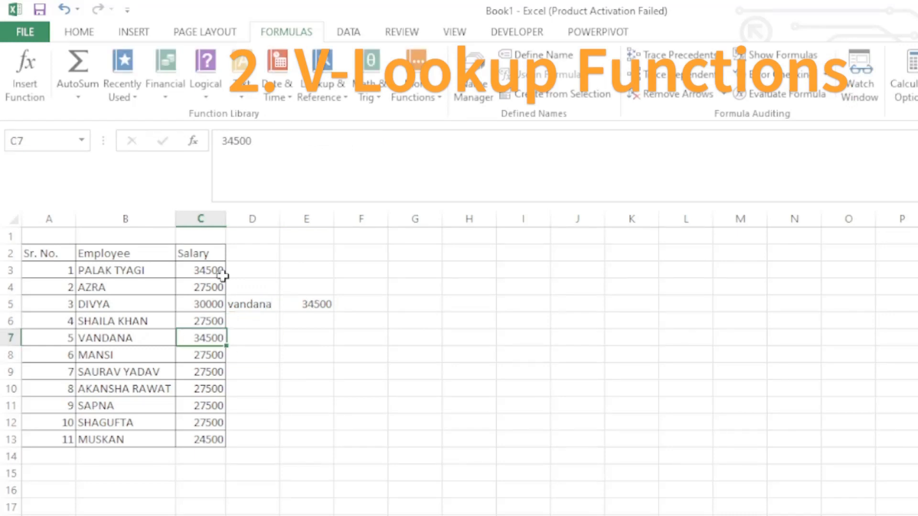
key(Right)
key(Right)
key(Up)
key(Up)
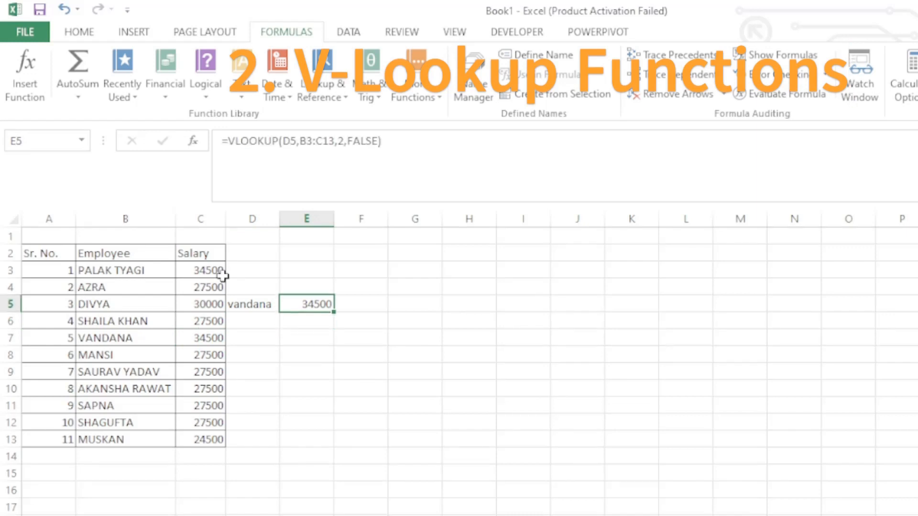
key(Left)
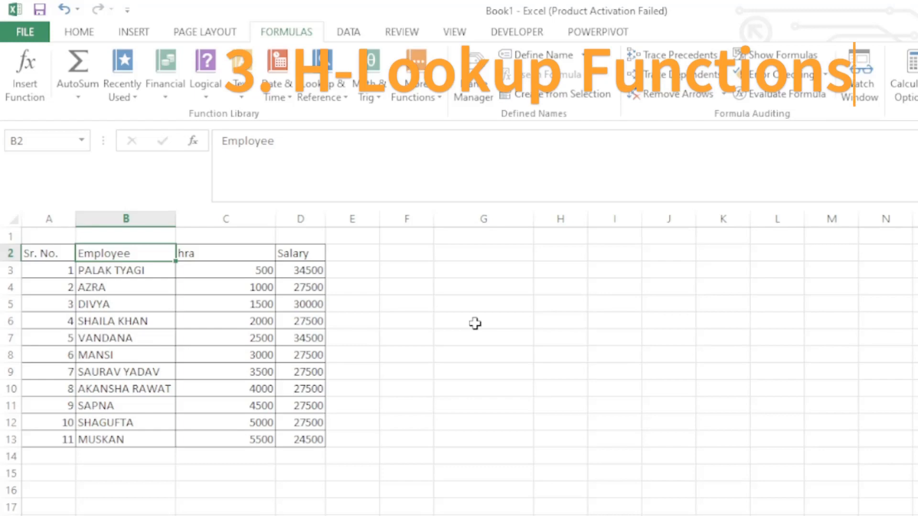
key(Down)
key(Up)
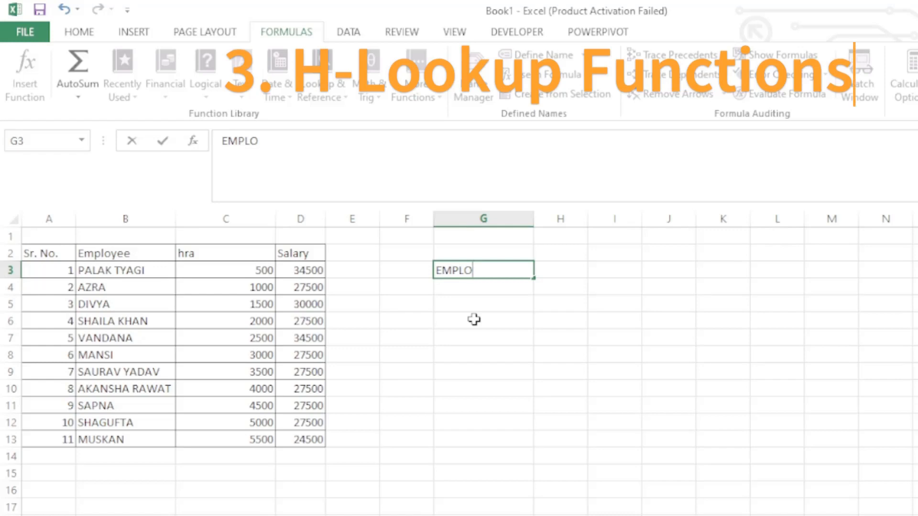
key(BackSpace)
key(BackSpace)
key(BackSpace)
key(BackSpace)
key(BackSpace)
key(Escape)
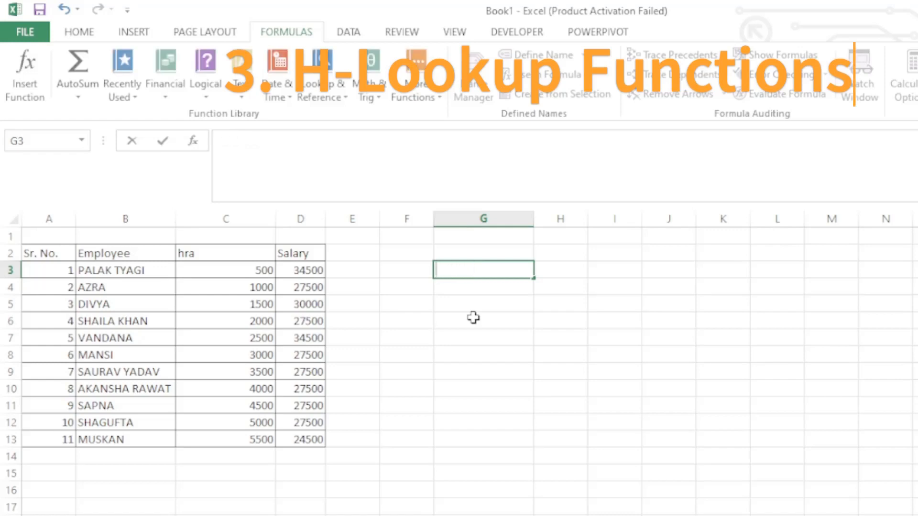
Step: Enter the headings Employee in cell G3 and sr.no. in cell H3
text(Emplo)
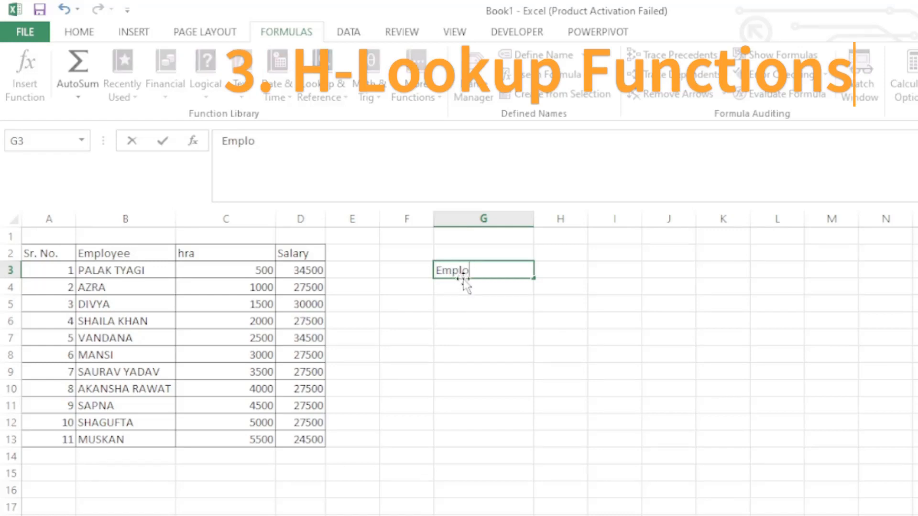
text(yee)
key(Return)
key(Right)
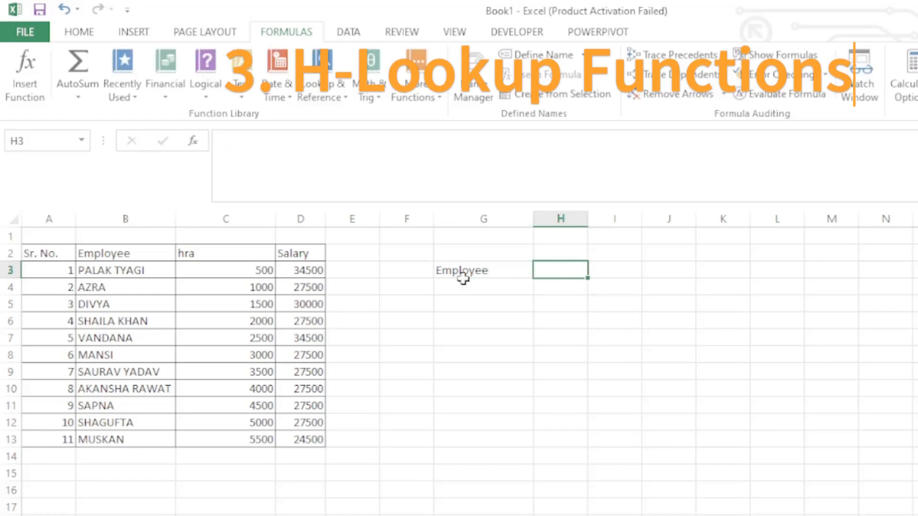
key(Left)
key(Down)
key(Right)
key(Up)
text(sr)
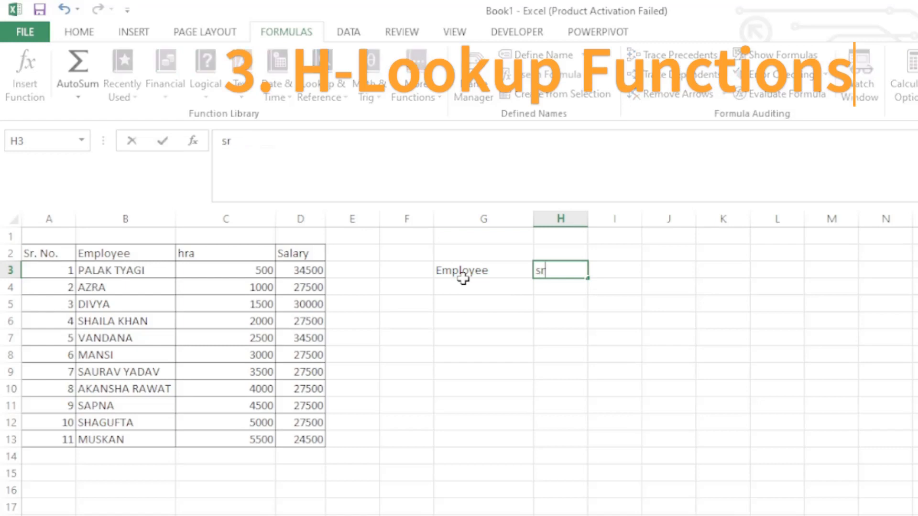
text(.no.)
key(Return)
Step: Start an HLOOKUP formula in cell G4 with G3 as the lookup value
click(465, 284)
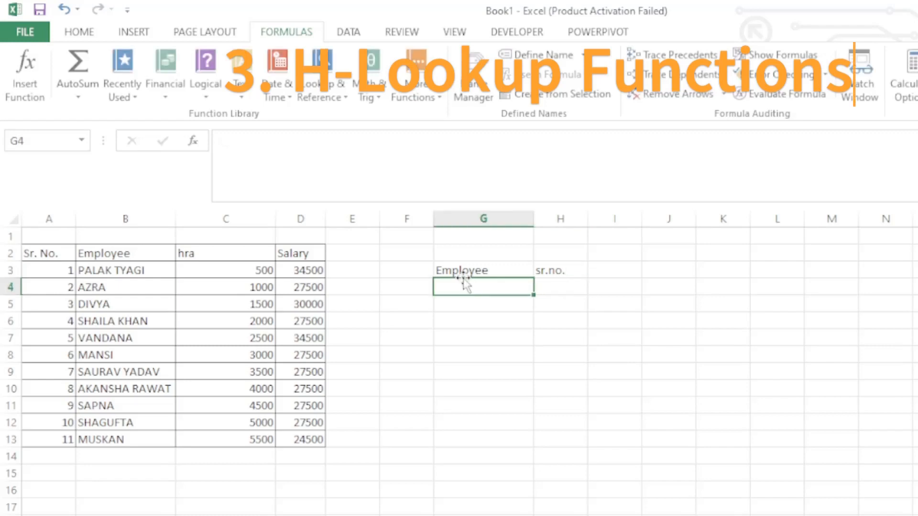
text(=)
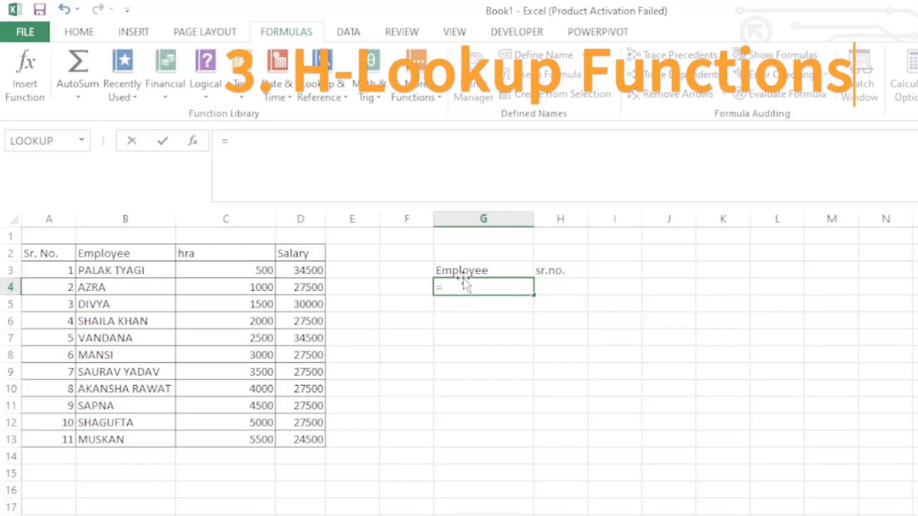
text(hlo)
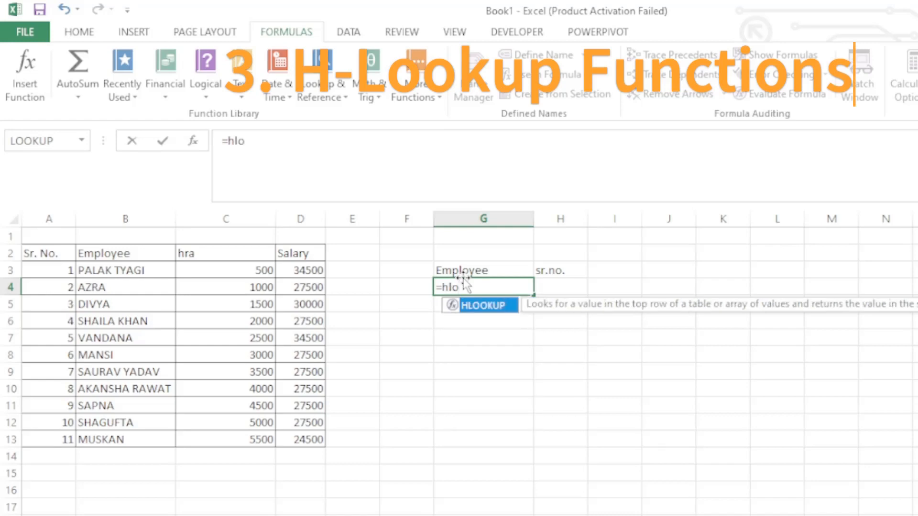
key(Tab)
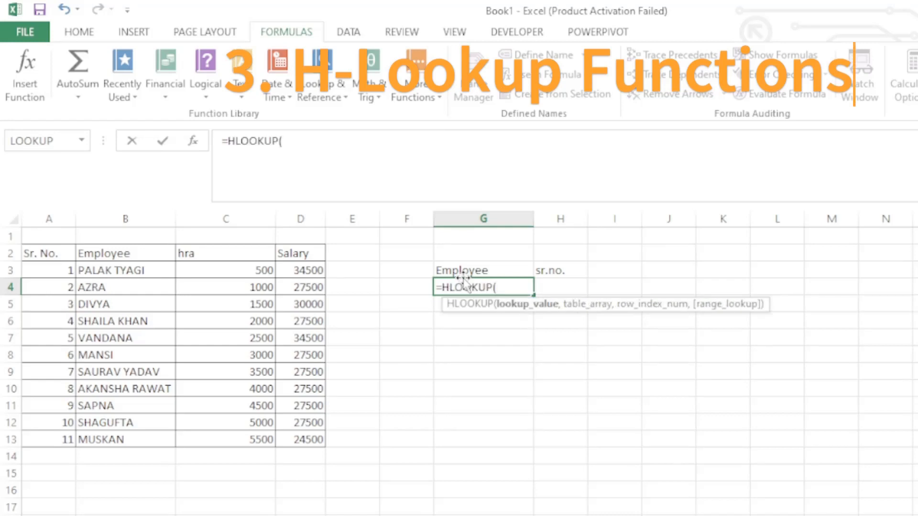
click(463, 276)
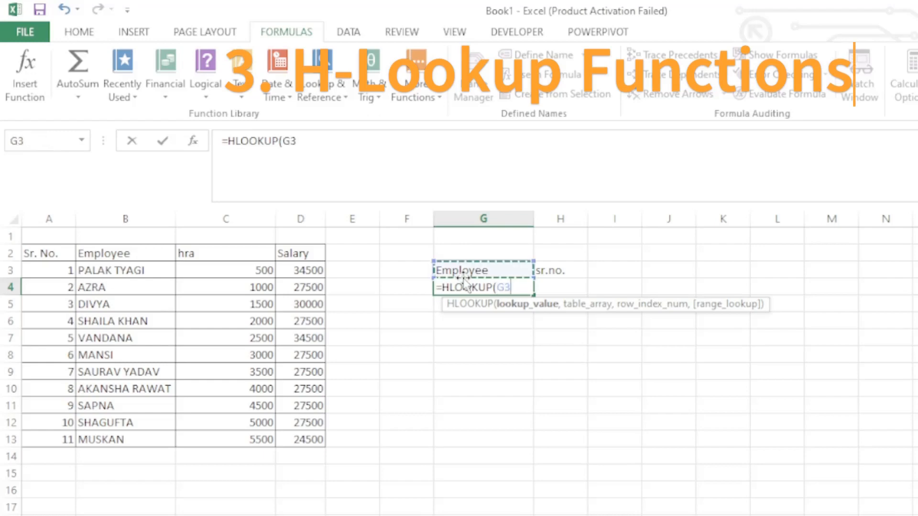
text(,)
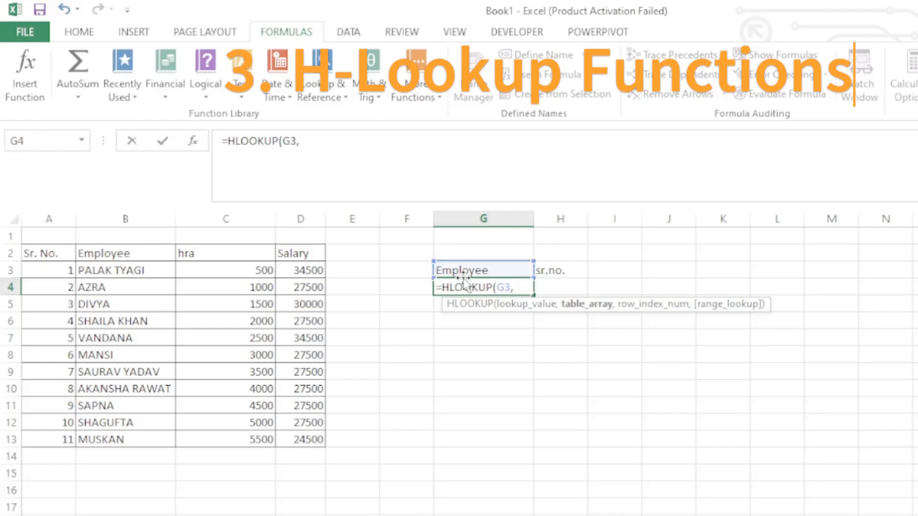
Step: Set the whole employee table including its headings, A2:D13, as the HLOOKUP table array
key(Left)
key(Left)
key(Left)
key(Left)
key(Left)
key(Left)
key(Up)
key(Up)
key(shift+Right)
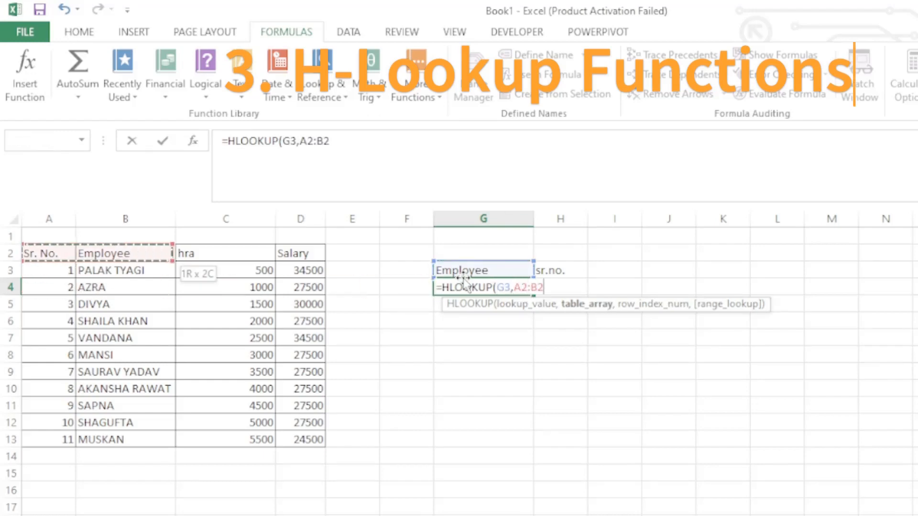
key(shift+Right)
key(shift+Right)
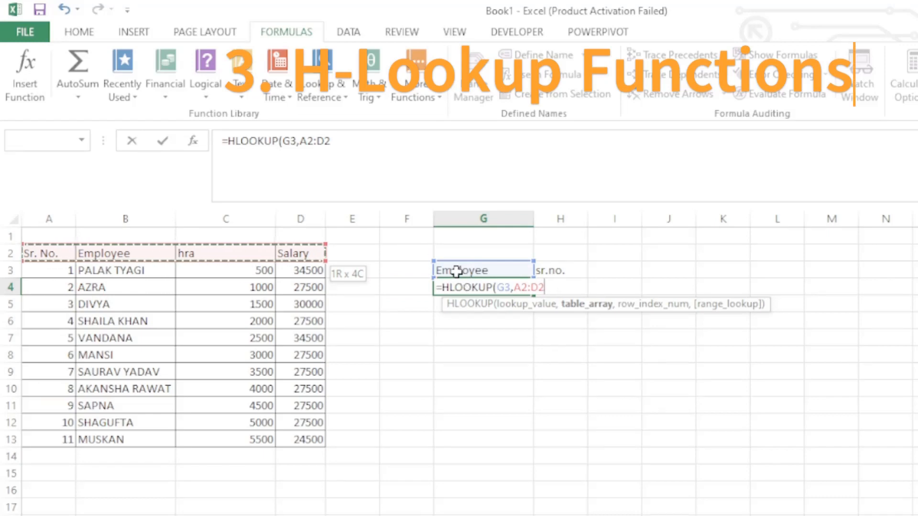
key(ctrl+shift+Down)
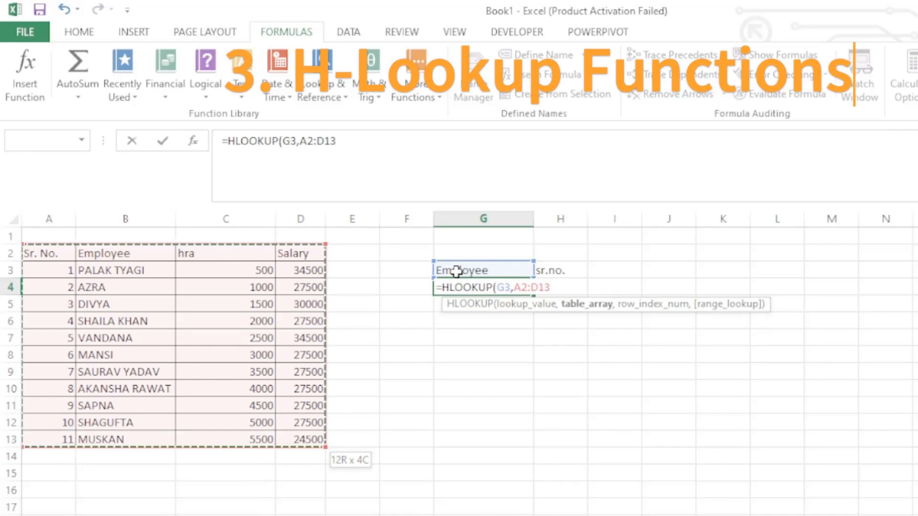
Step: Complete the HLOOKUP formula with row index 2 and an exact match (FALSE), and enter it
text(,)
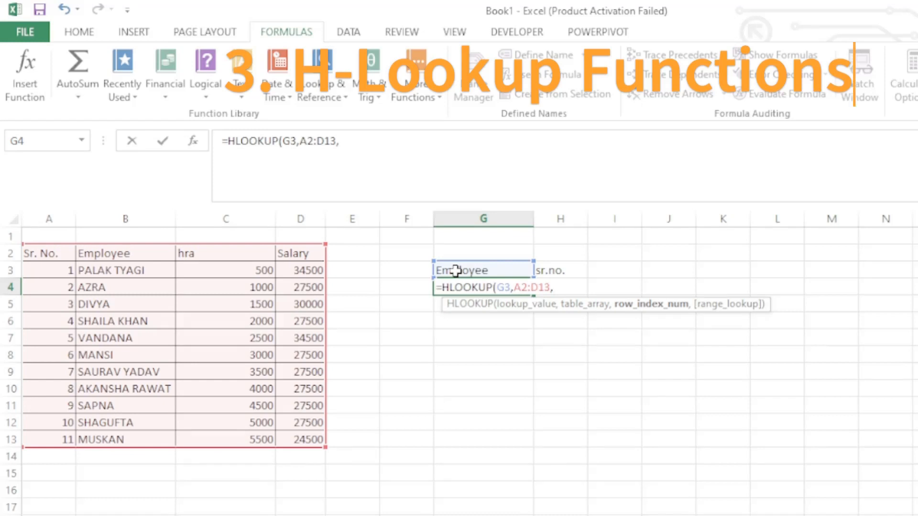
text(2,)
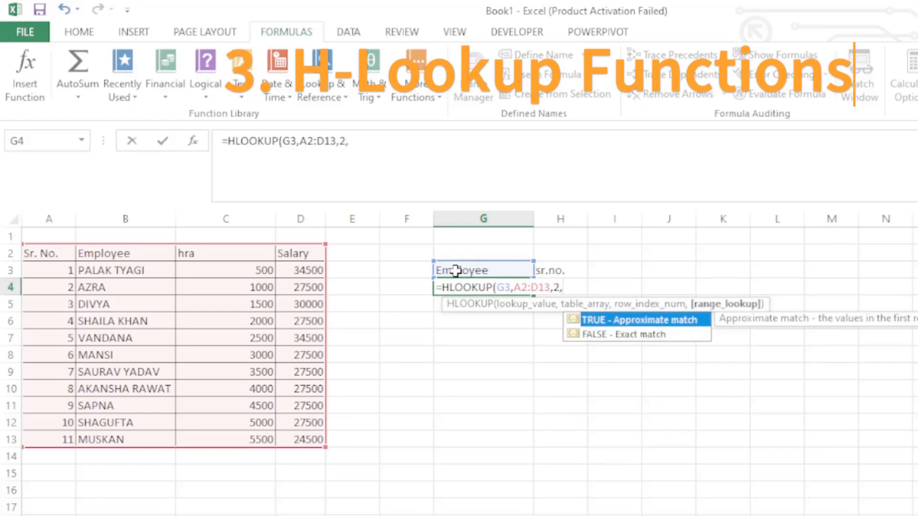
key(Down)
key(Tab)
key(Return)
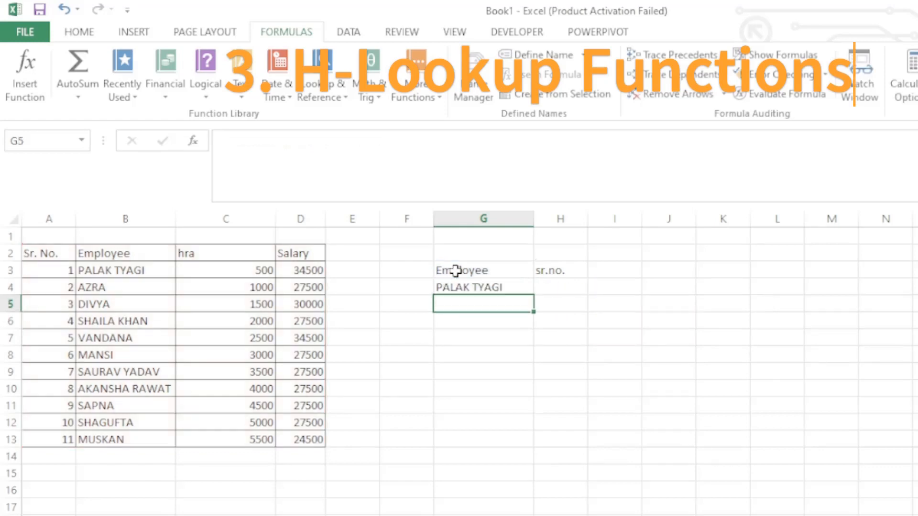
Step: Replace the row index in the G4 HLOOKUP formula with a reference to cell H4
key(Up)
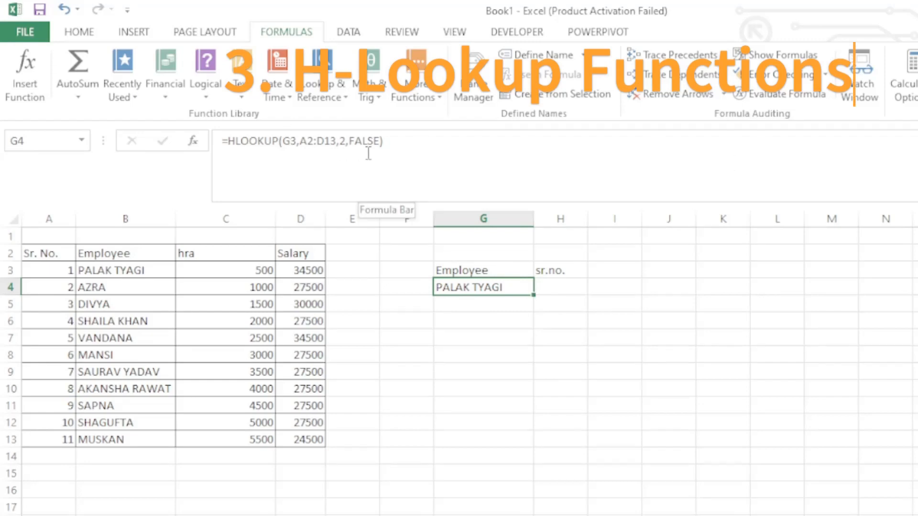
click(349, 141)
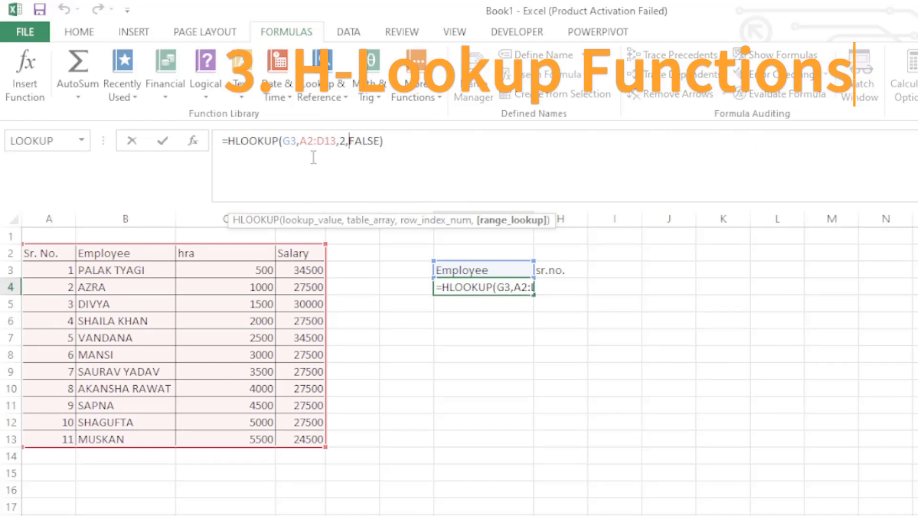
key(Left)
key(BackSpace)
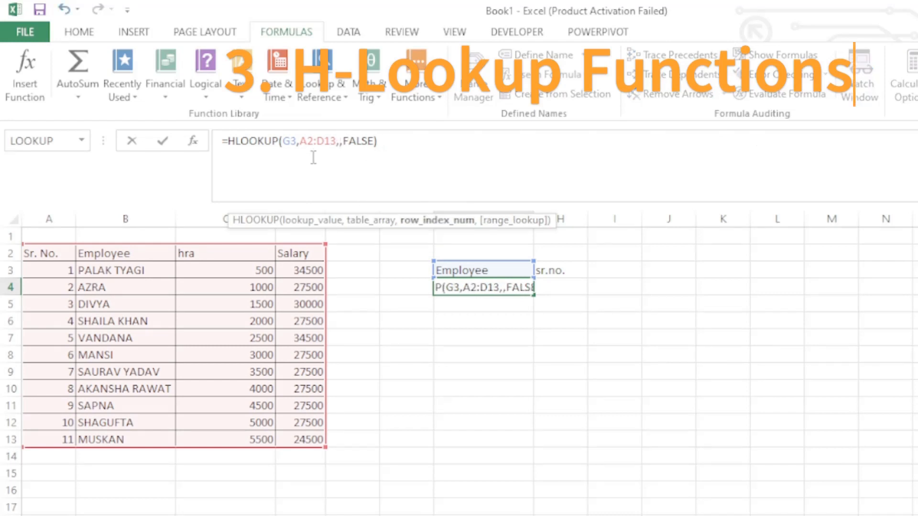
click(572, 287)
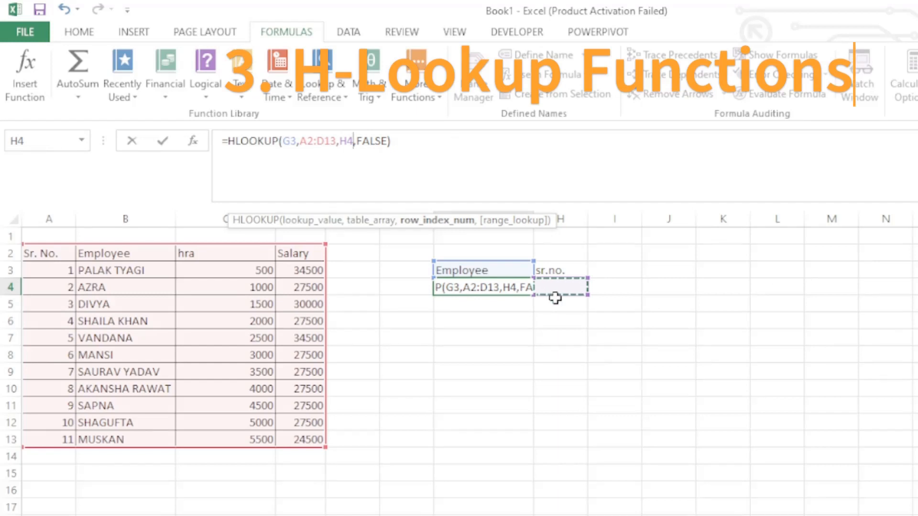
key(Return)
Step: Enter the row numbers 1, 2 and 3 one after another in cell H4 to test the HLOOKUP
key(Up)
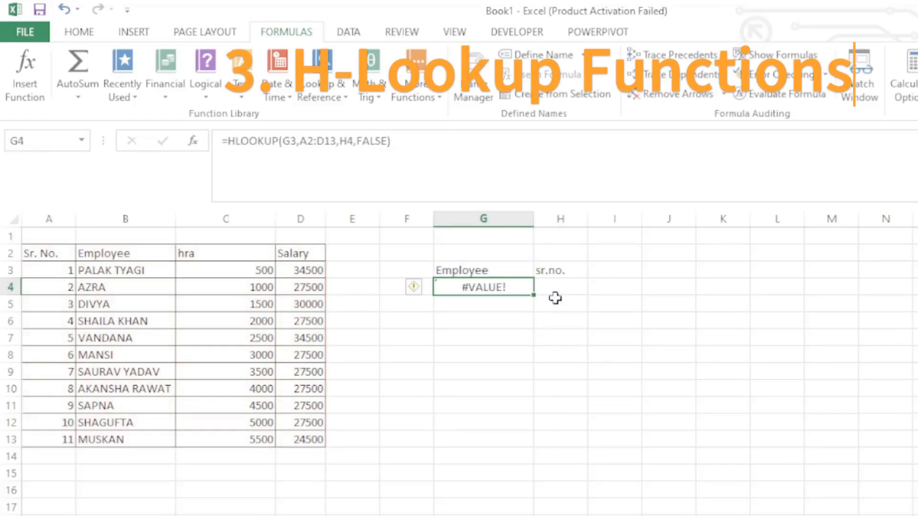
key(Right)
text(1)
key(Return)
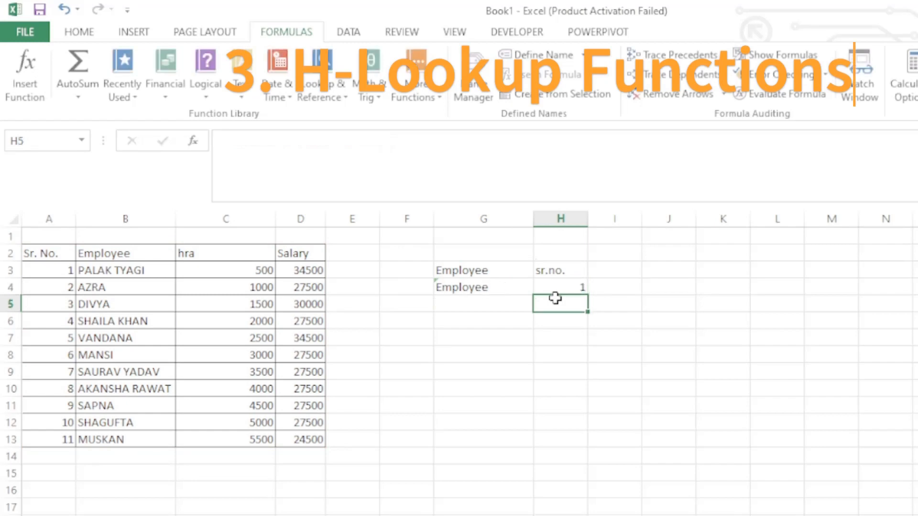
key(Up)
text(2)
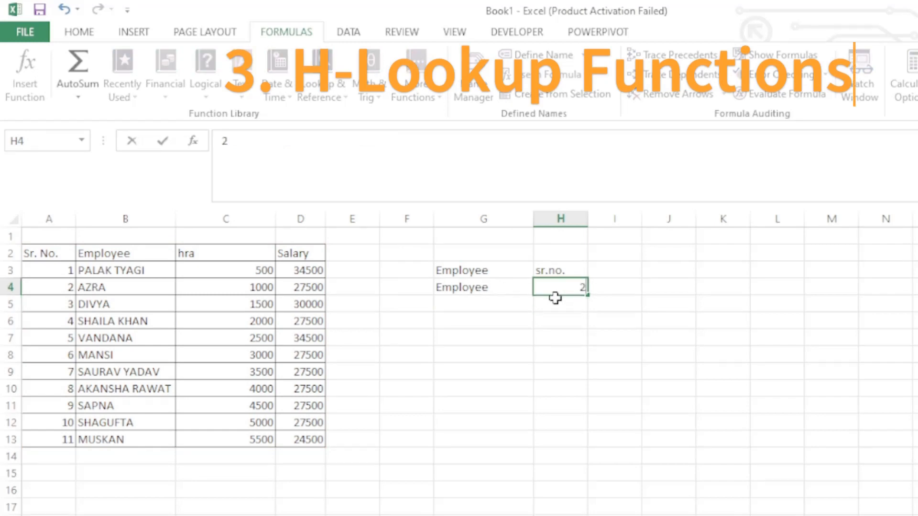
key(Return)
key(Up)
text(3)
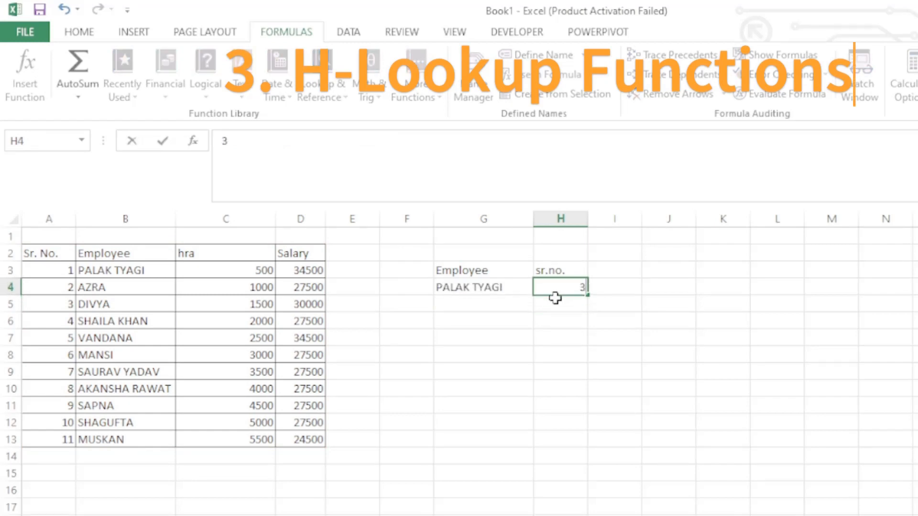
key(Return)
key(Up)
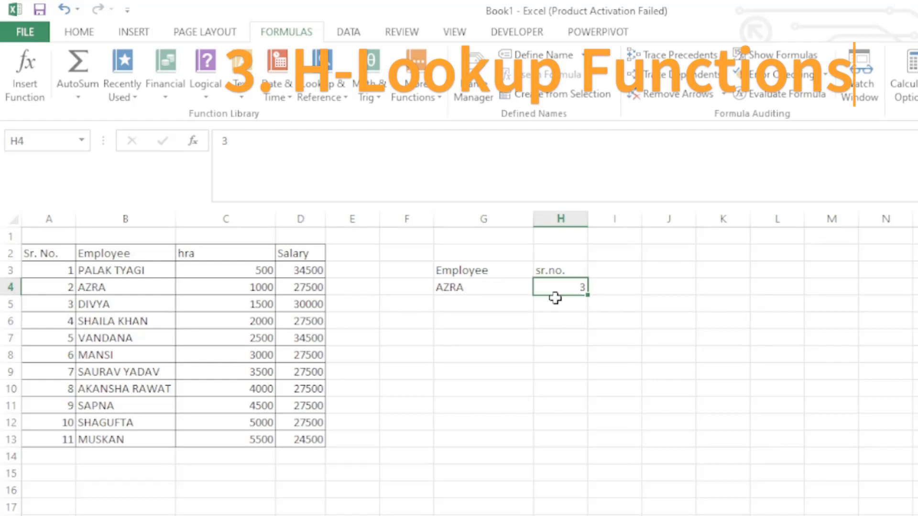